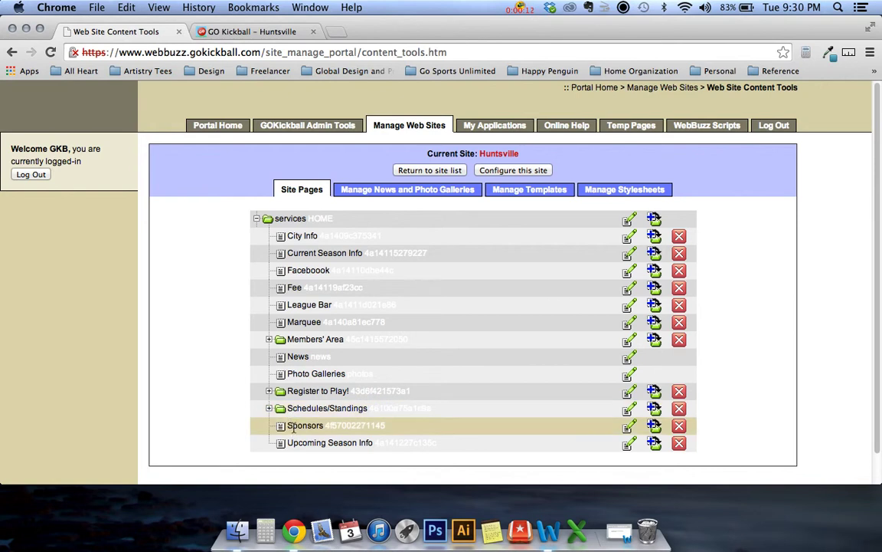
Open the Sponsors page from the Huntsville site's page list for editing.
click(629, 427)
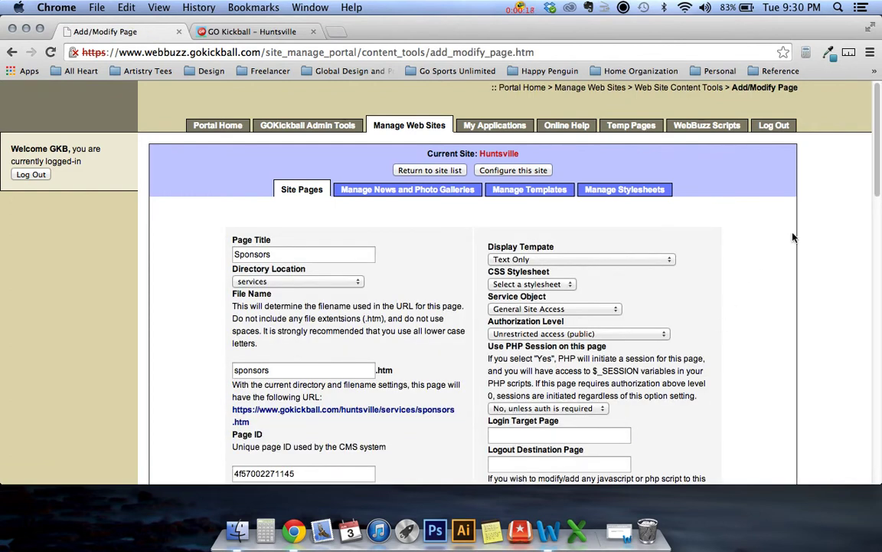
Scroll the Sponsors edit form down to the Page Body holding the sponsor logos.
scroll(719, 205, down, 10)
scroll(799, 233, down, 3)
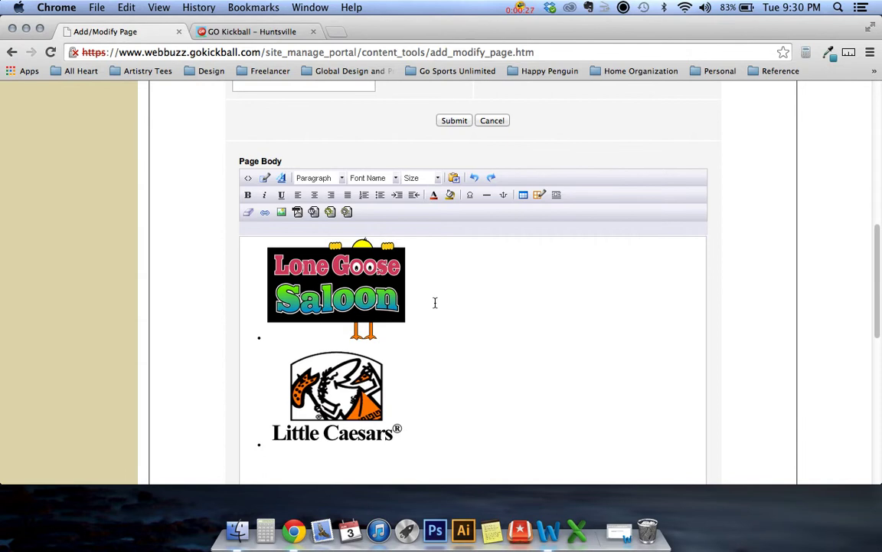
click(255, 32)
scroll(744, 189, down, 15)
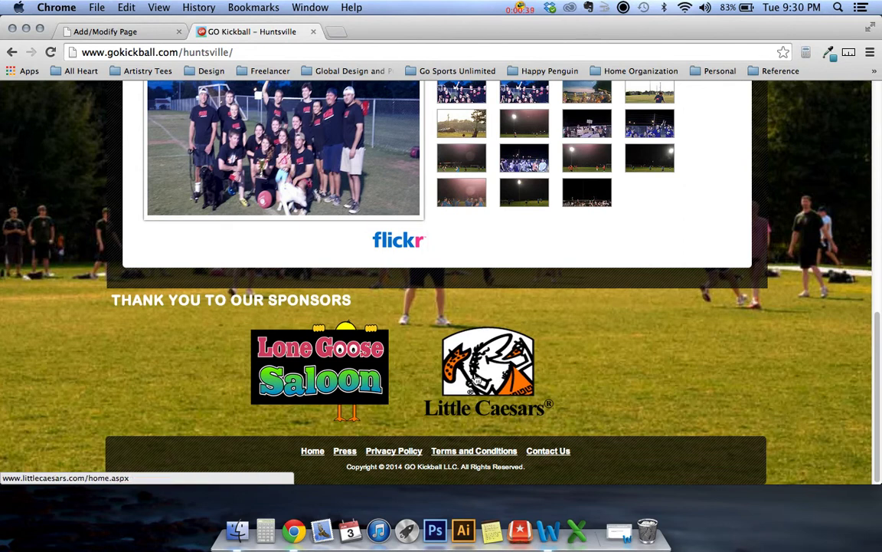
click(129, 34)
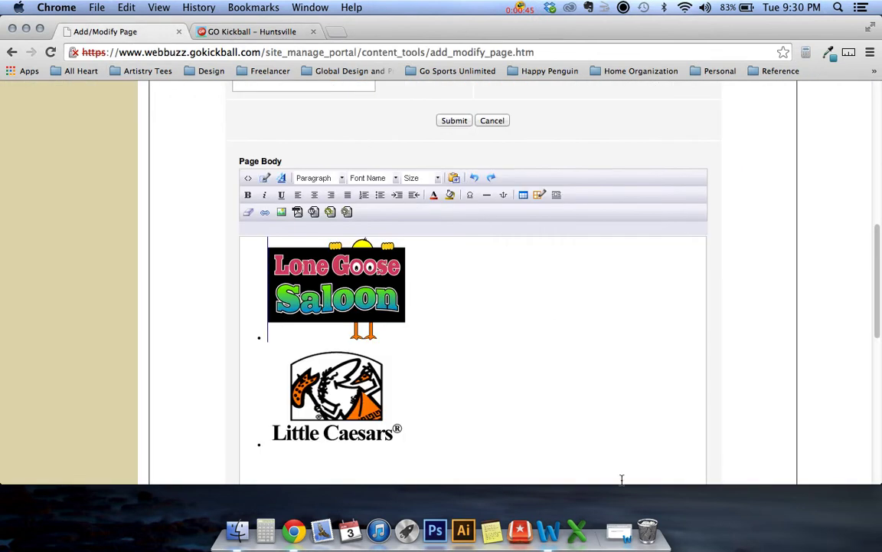
click(624, 522)
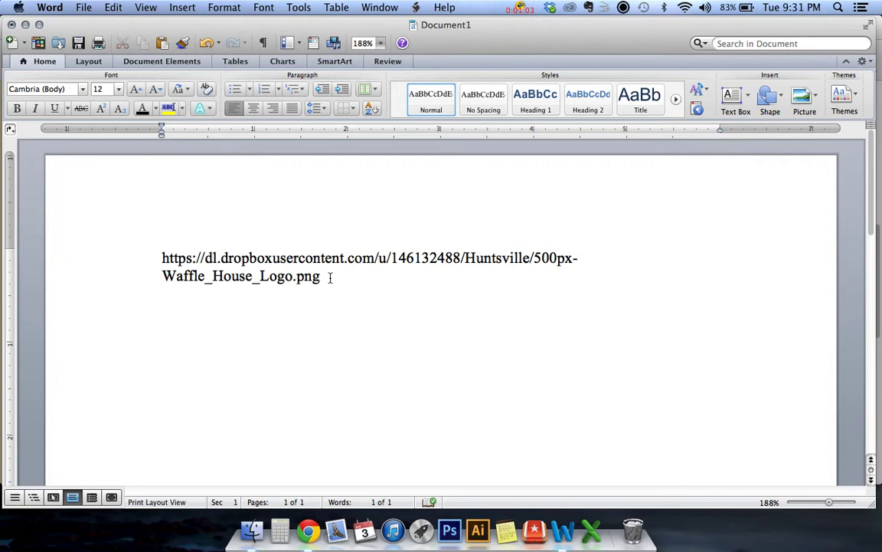
click(25, 25)
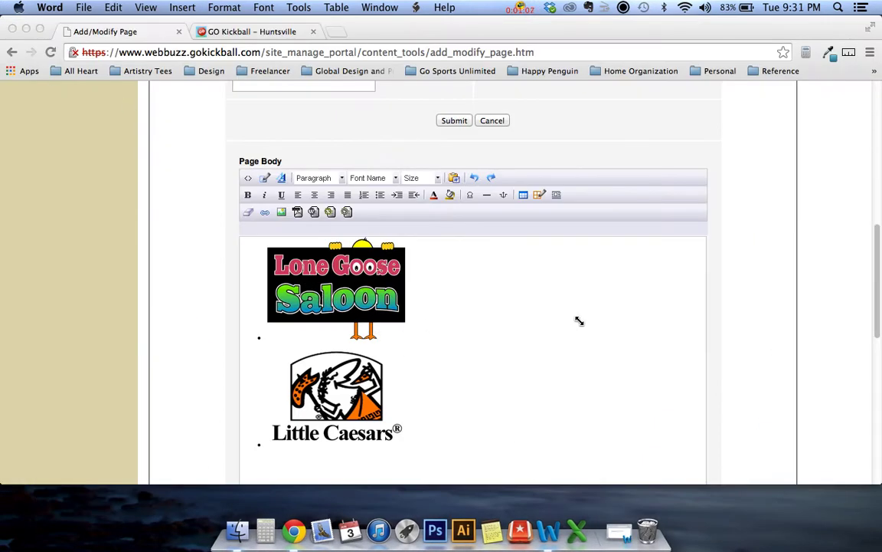
scroll(569, 314, down, 5)
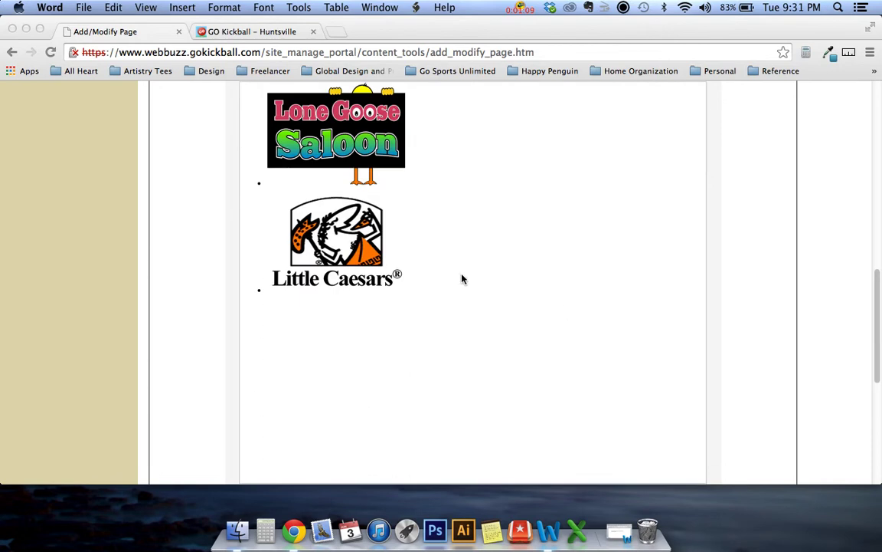
scroll(454, 277, up, 10)
scroll(456, 285, down, 9)
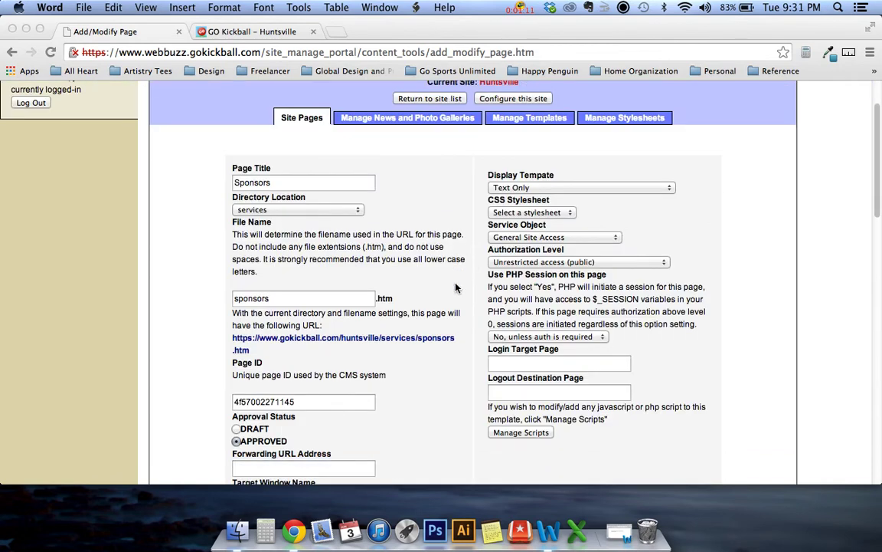
Start a new empty bullet below the Little Caesars logo in the page body.
click(413, 292)
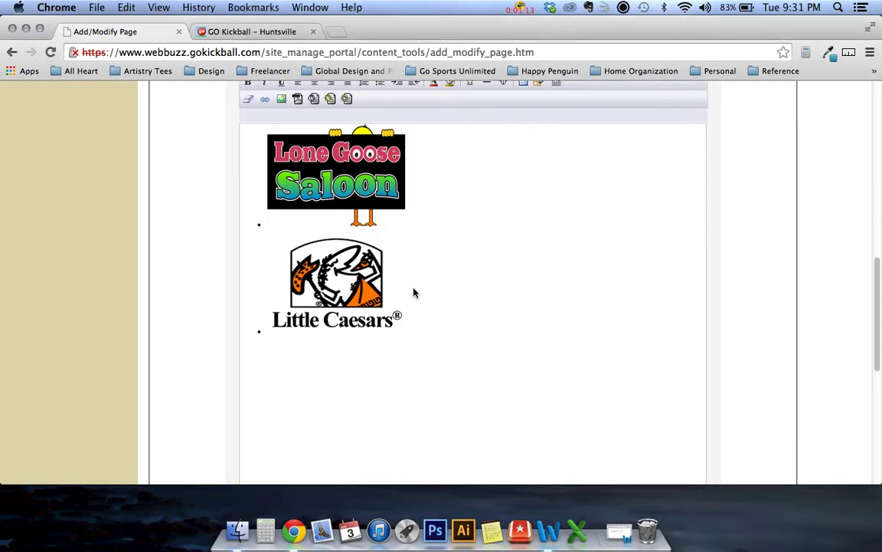
click(419, 289)
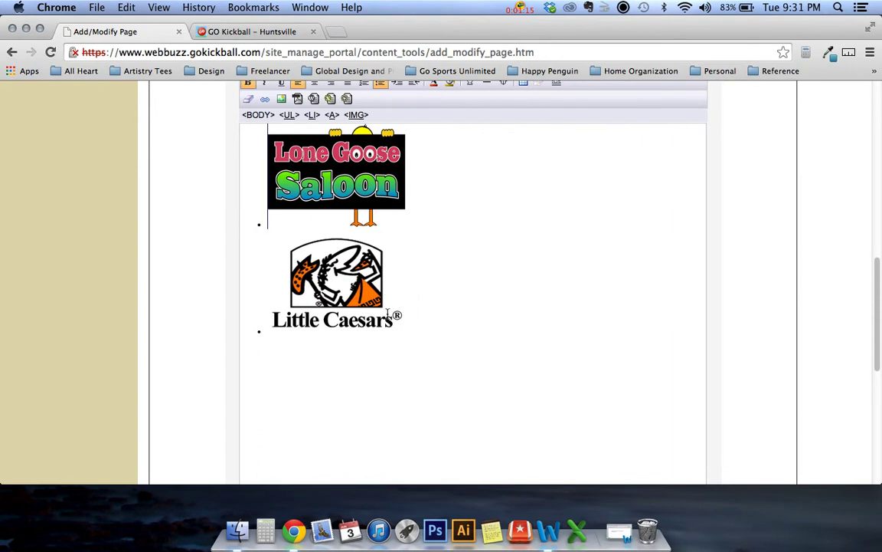
key(Down)
key(Right)
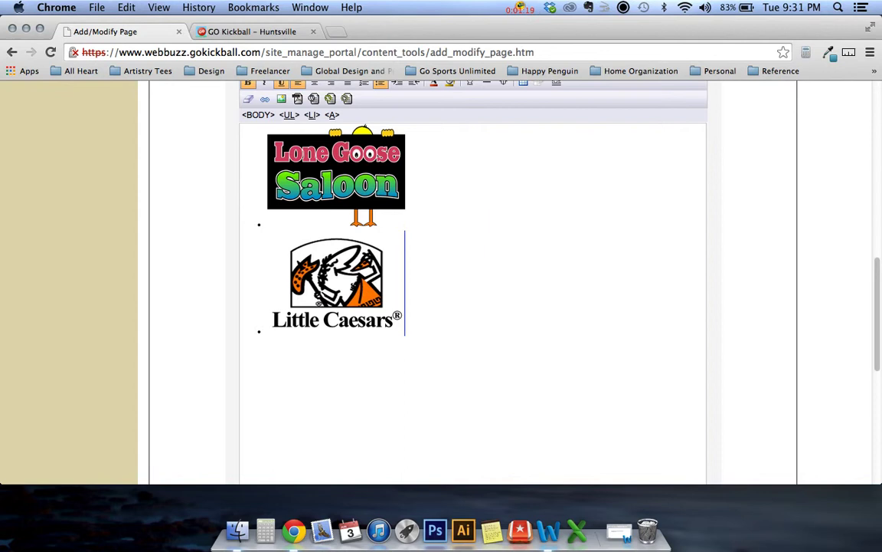
key(Return)
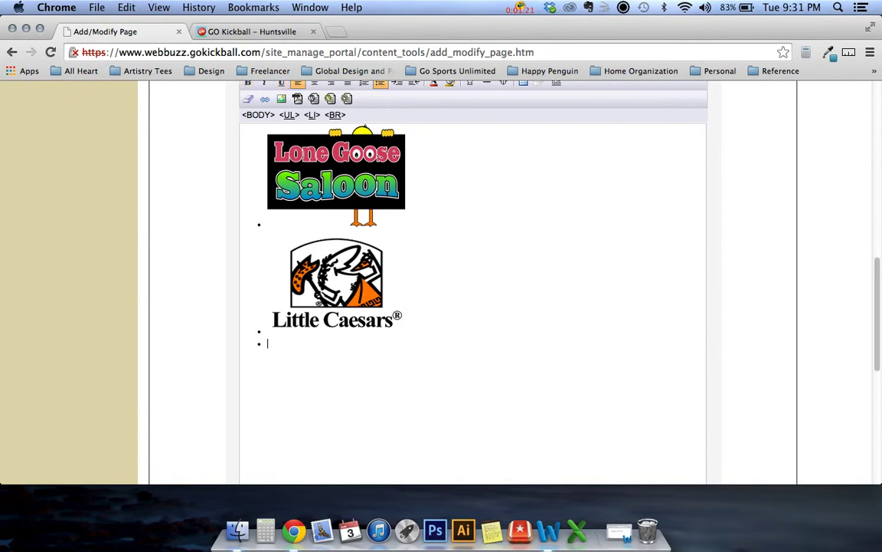
Open the Insert Image dialog and select the Waffle House logo's Dropbox link in the Word note.
click(283, 100)
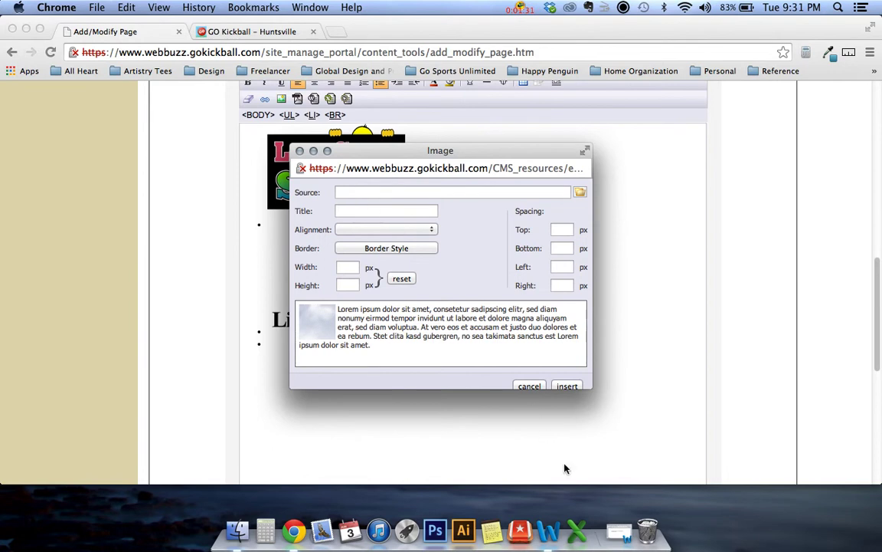
click(620, 440)
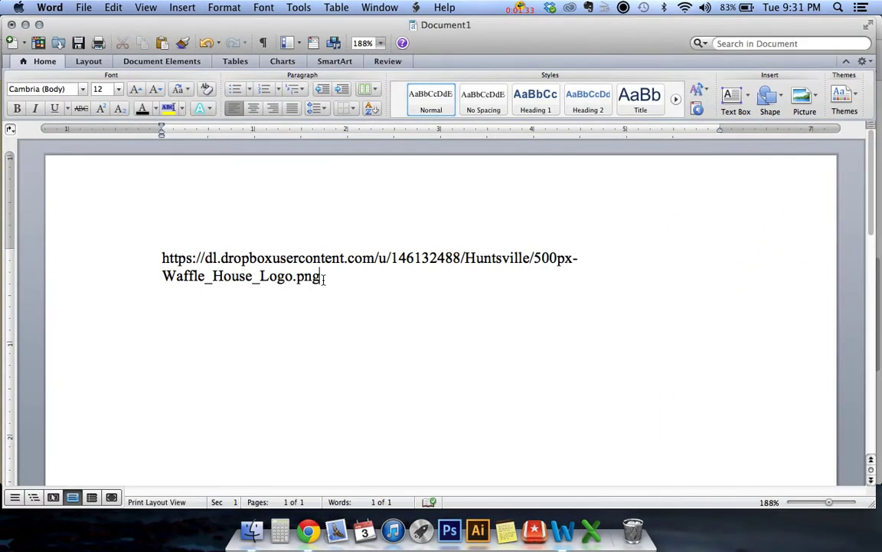
drag(328, 281, 167, 257)
key(super+c)
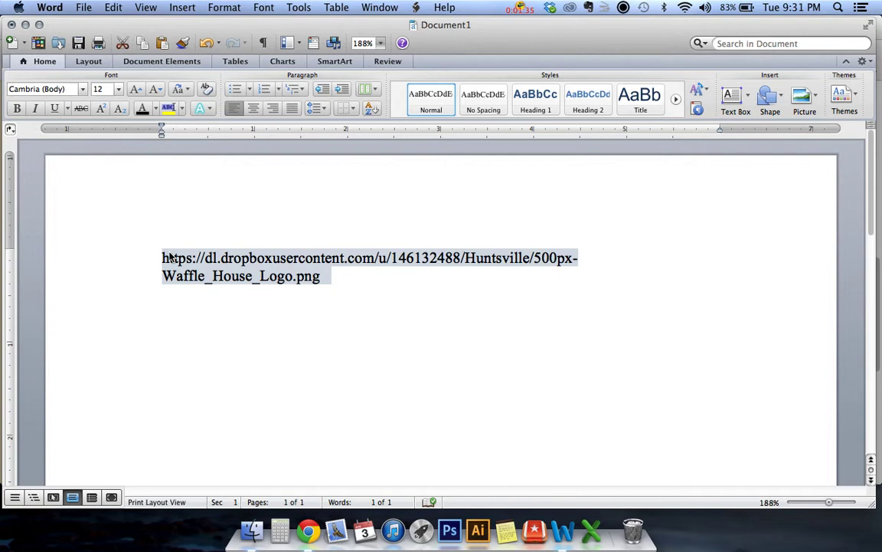
Paste the Dropbox logo link as the image source and enter width 250 and height 200.
click(300, 518)
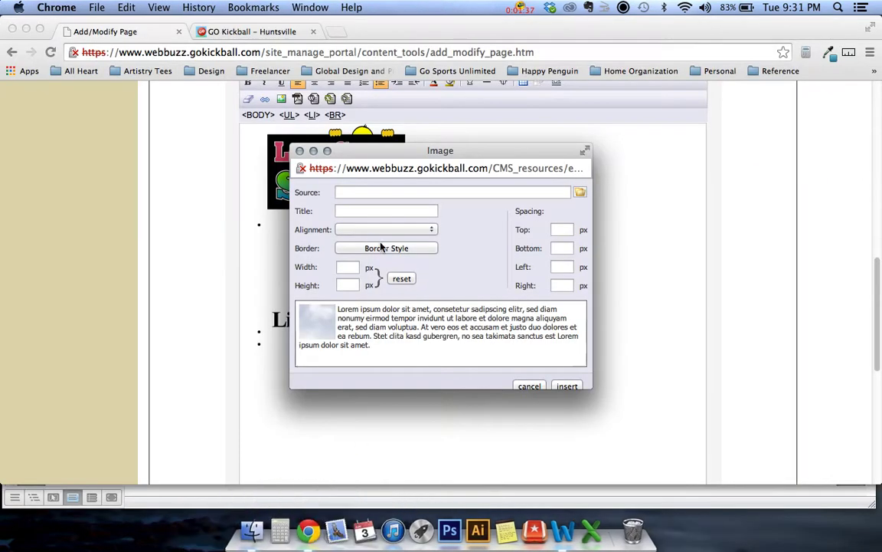
click(346, 193)
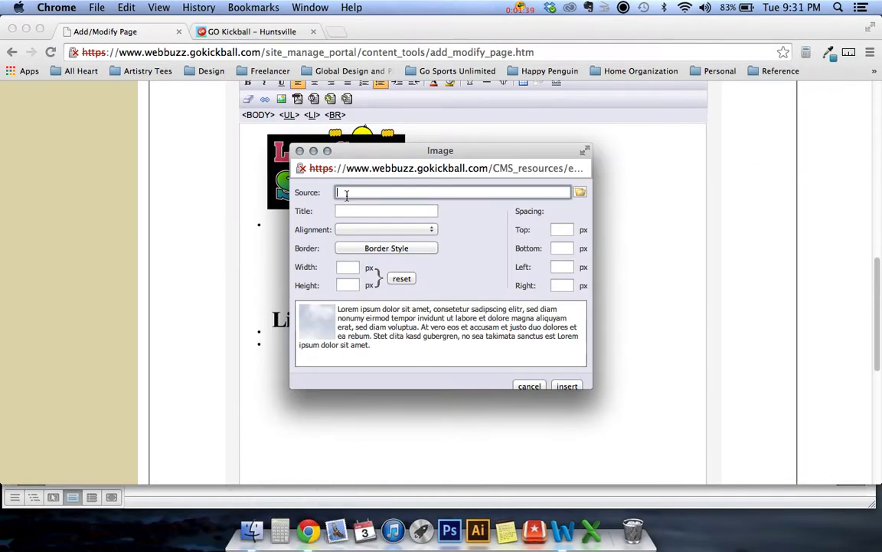
key(super+v)
click(348, 267)
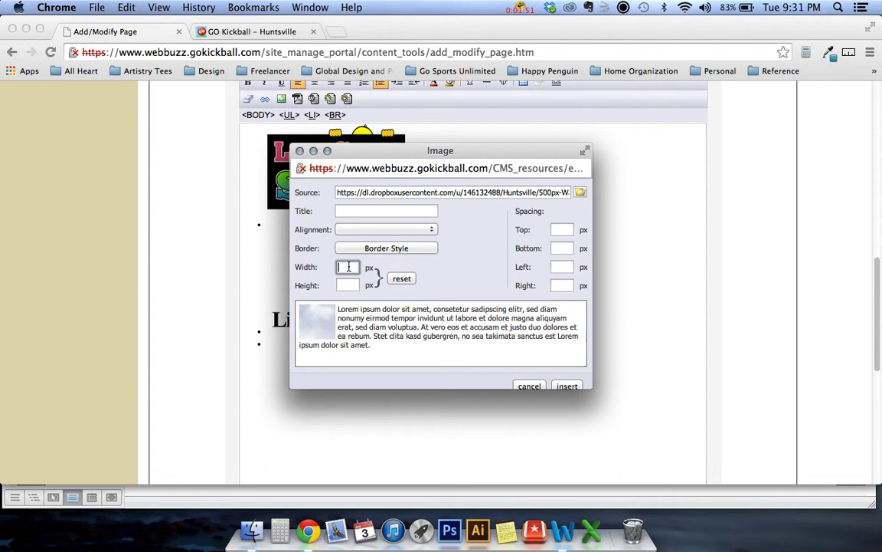
text(250)
click(348, 285)
text(200)
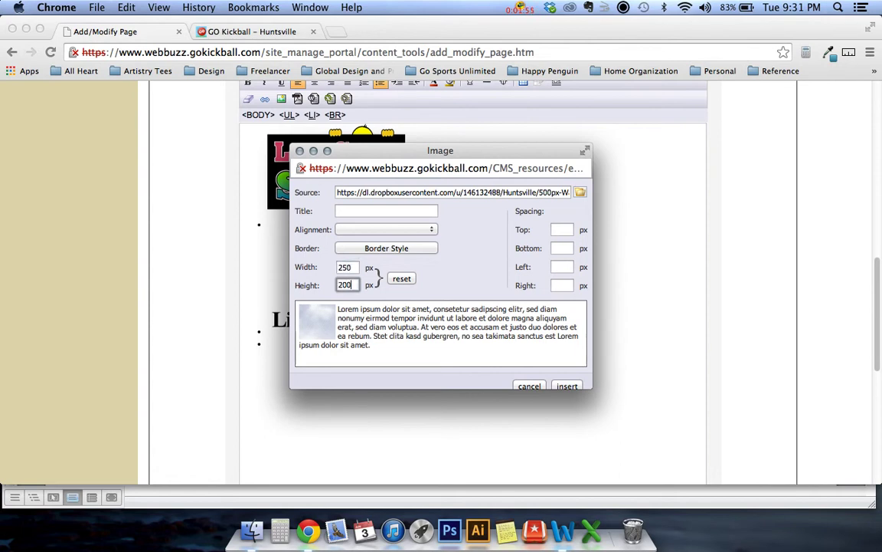
Insert the Waffle House logo, then change its height to 100 px at 250 px wide.
click(567, 387)
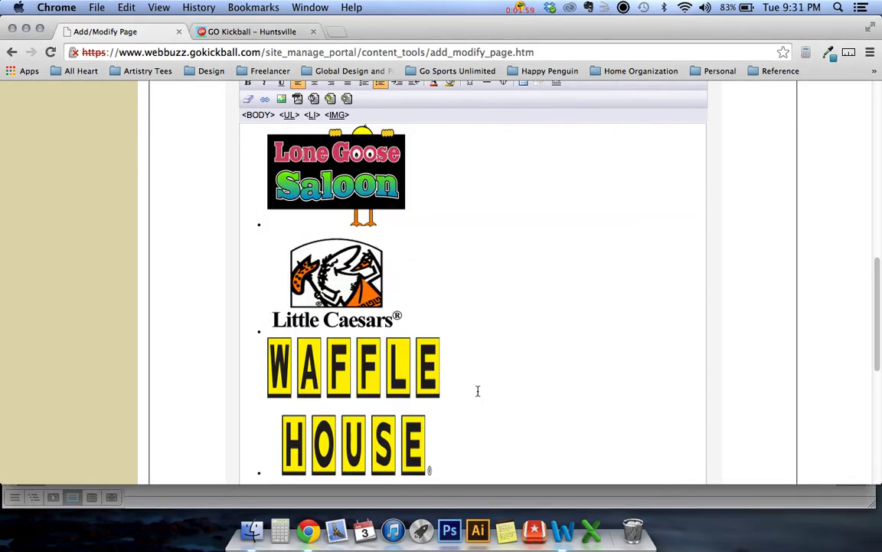
scroll(475, 347, down, 2)
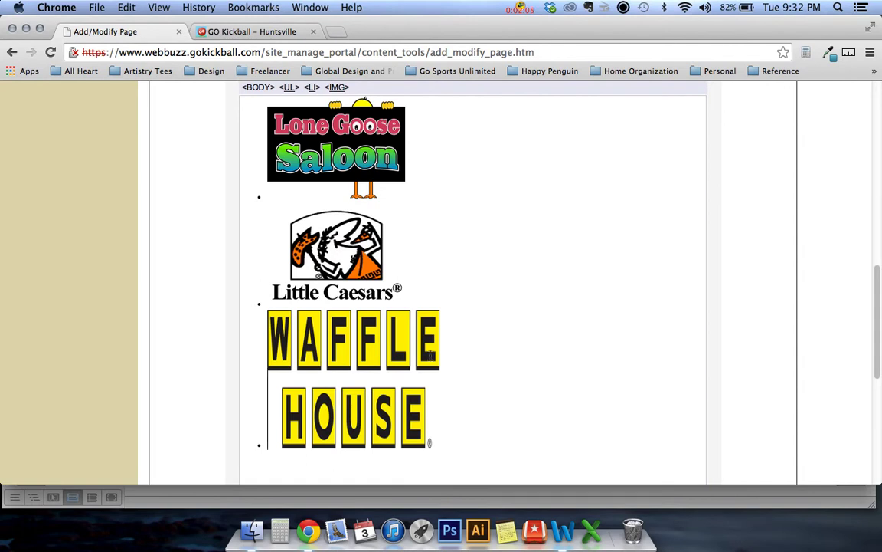
click(431, 354)
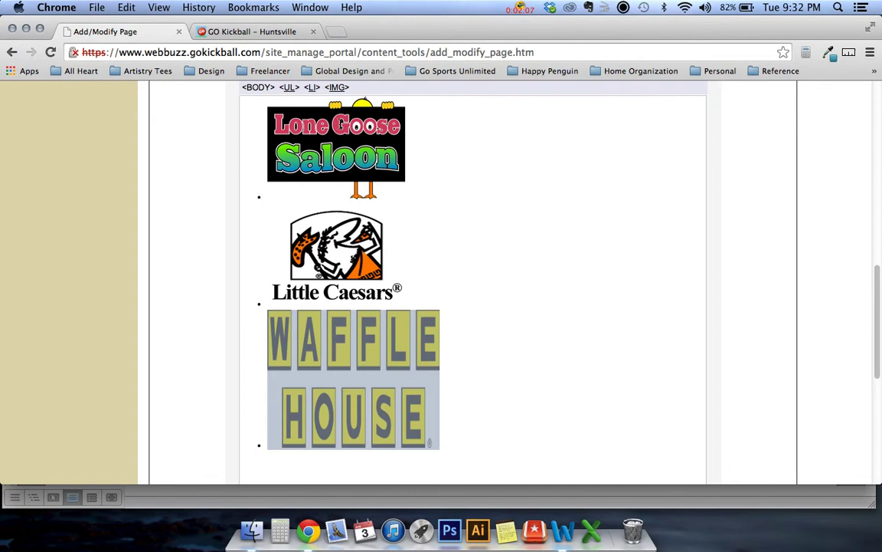
scroll(341, 125, up, 4)
click(281, 132)
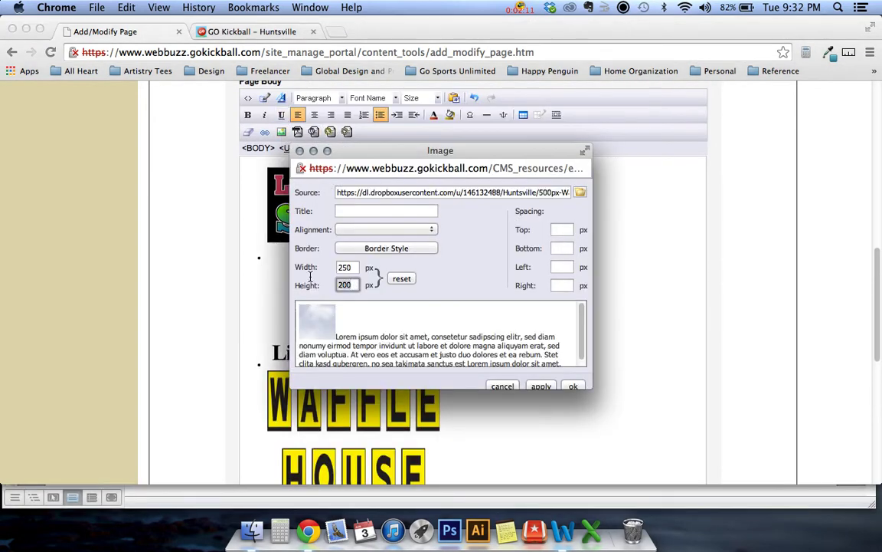
text(100)
click(545, 386)
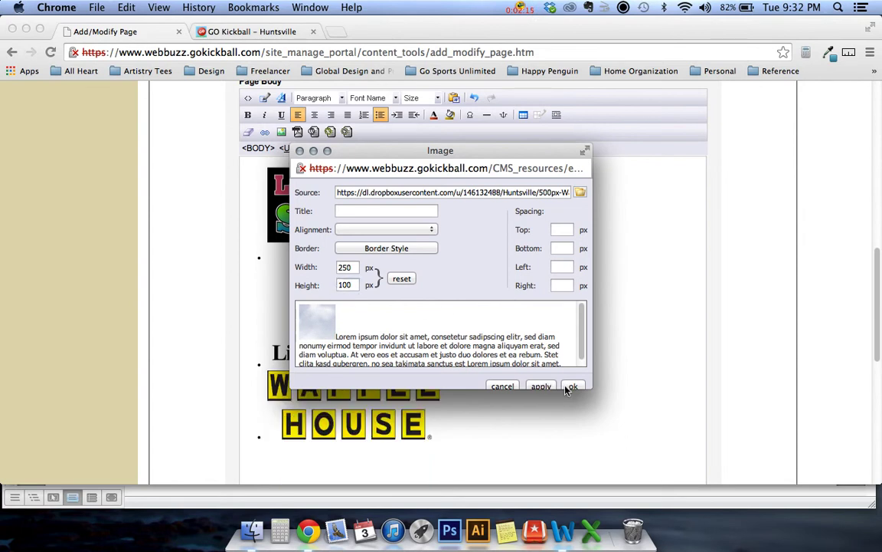
click(570, 387)
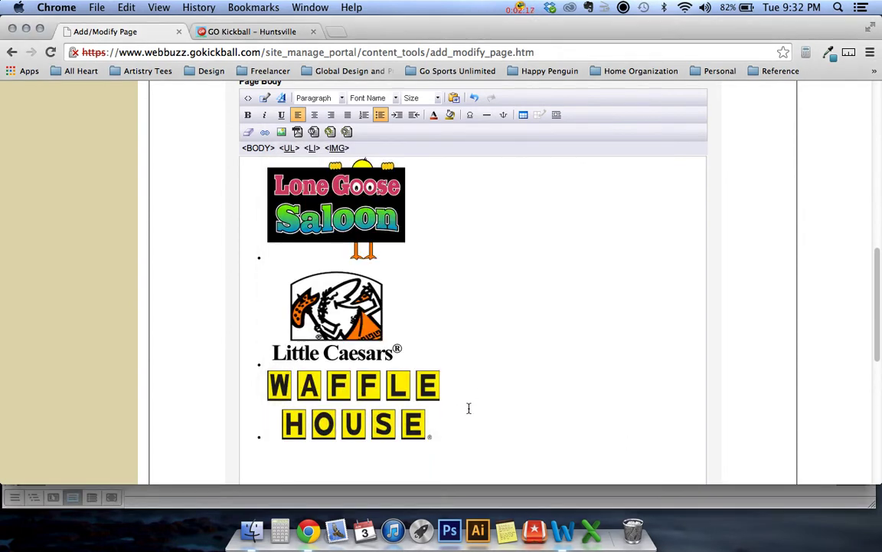
click(338, 30)
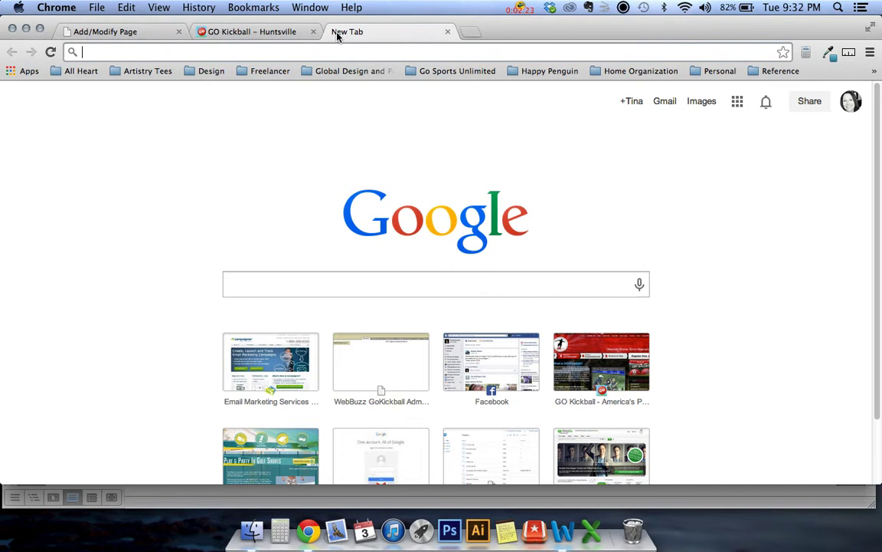
text(waffle house)
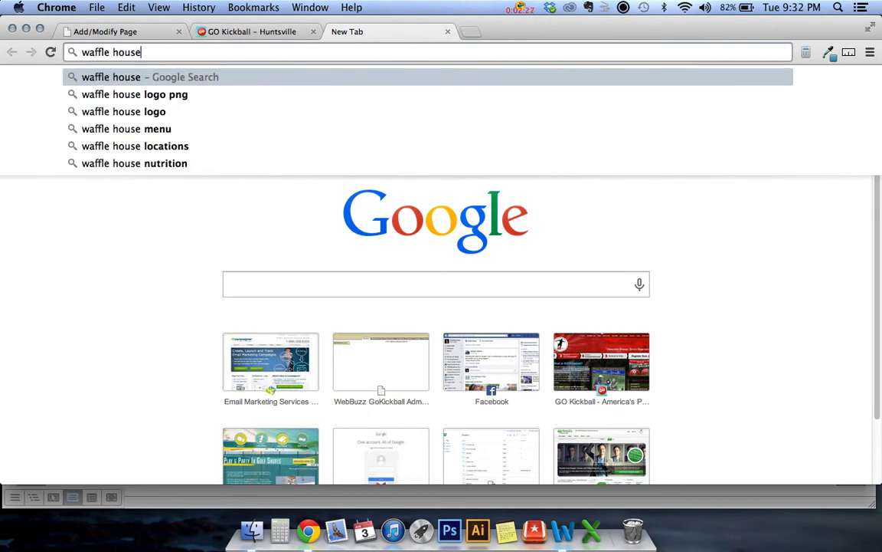
key(Return)
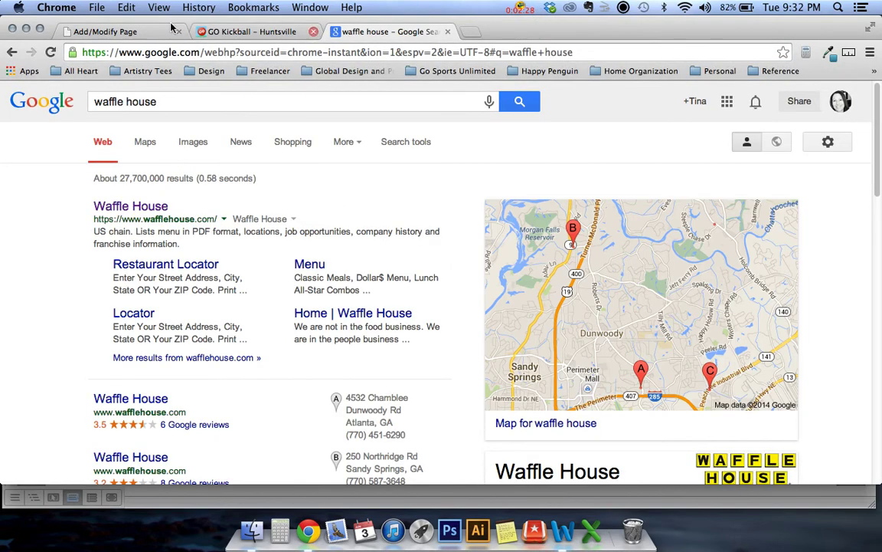
click(144, 209)
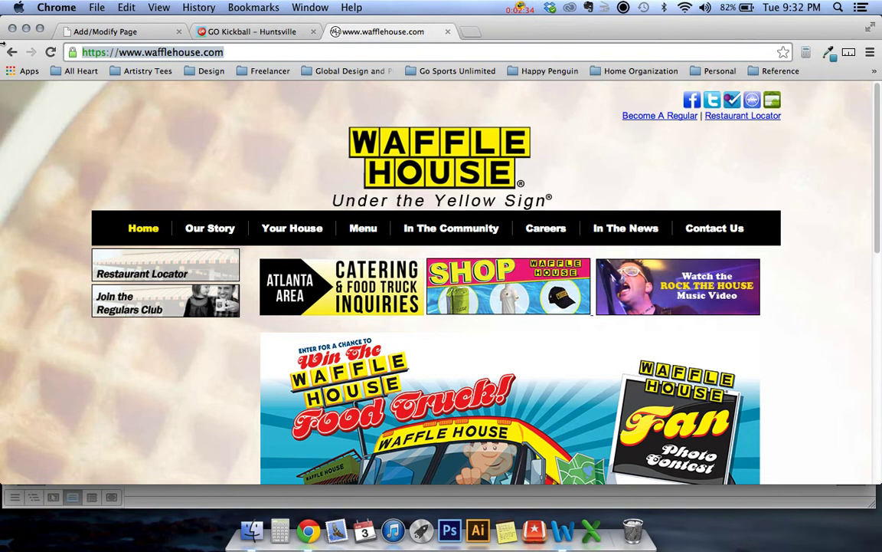
click(118, 34)
drag(429, 425, 315, 423)
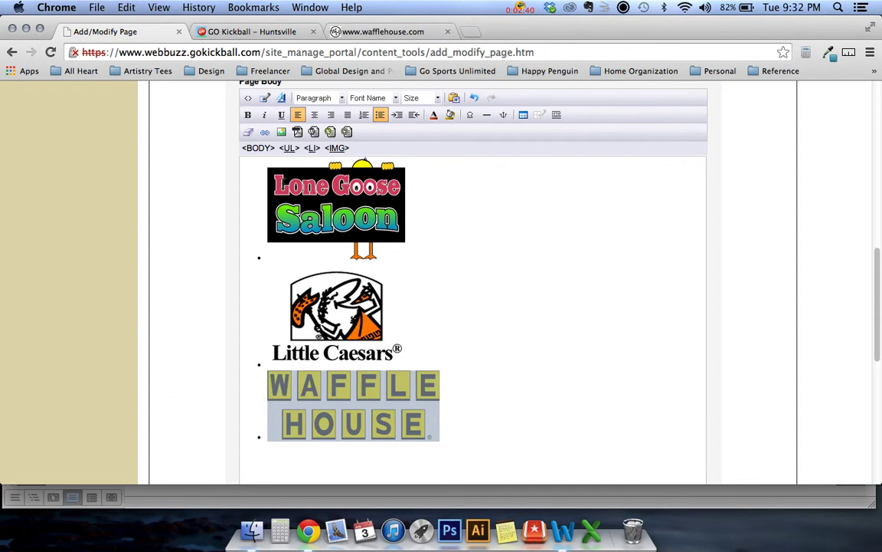
click(265, 132)
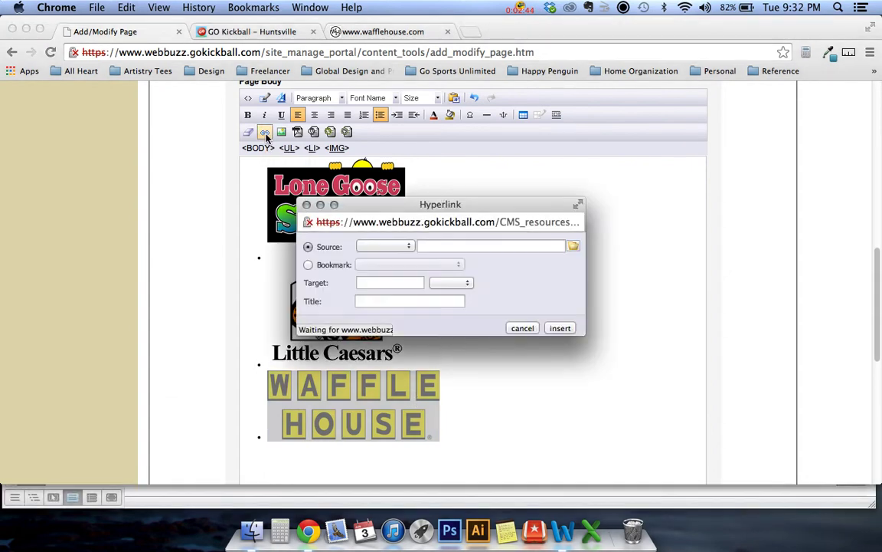
click(447, 246)
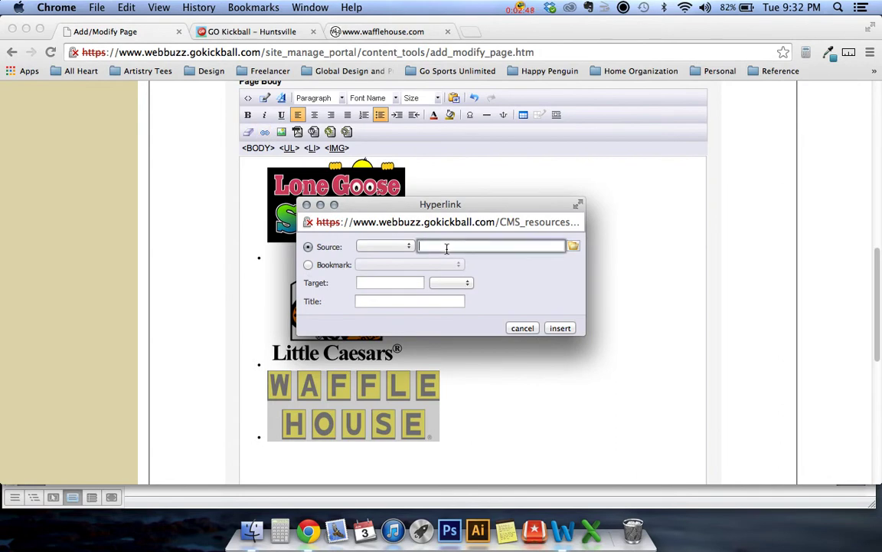
text(https://www.wafflehouse.com/)
click(560, 327)
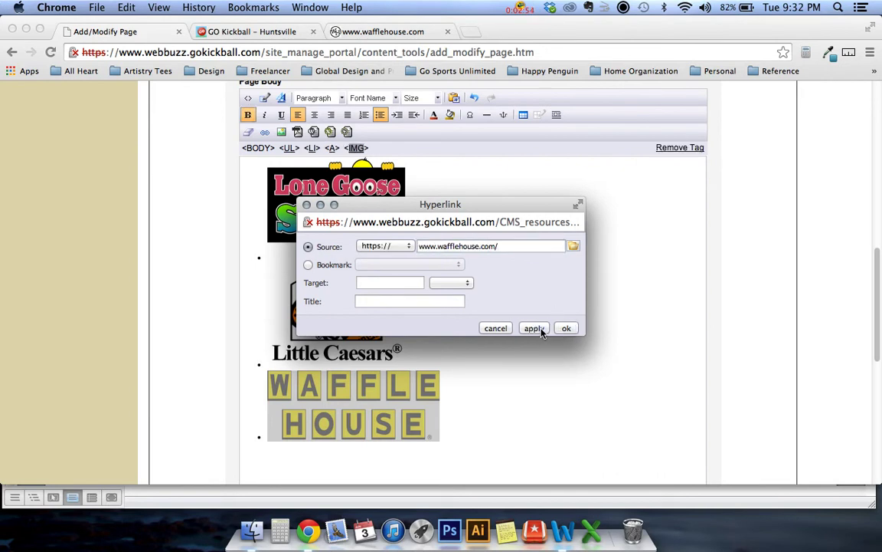
click(564, 329)
Submit the updated Sponsors page.
click(466, 394)
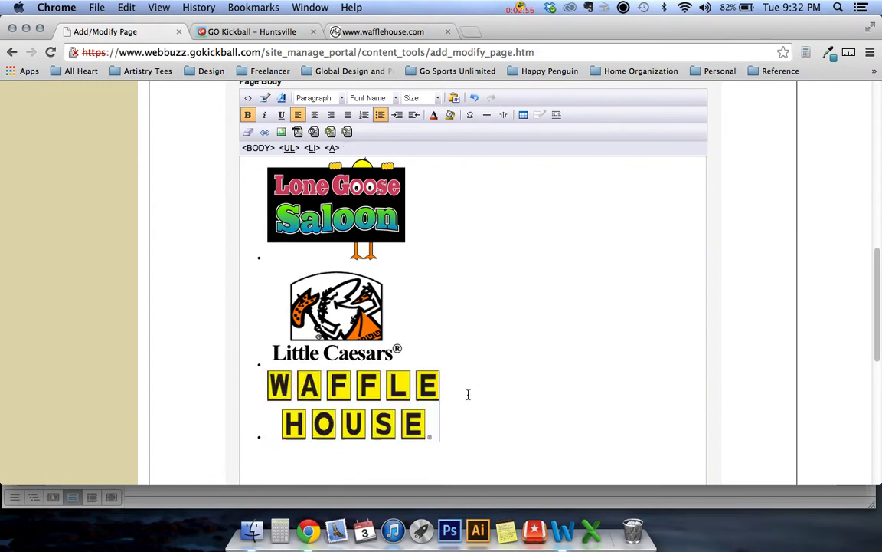
scroll(485, 349, down, 10)
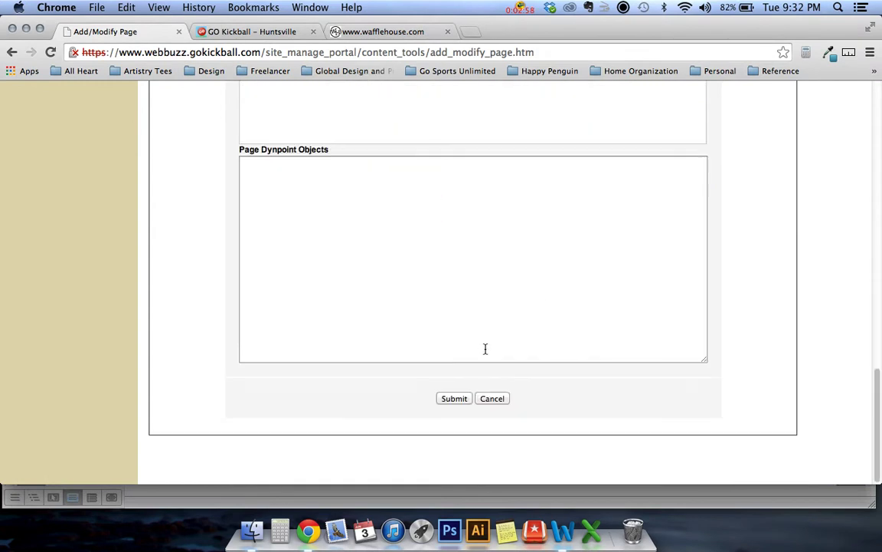
click(464, 397)
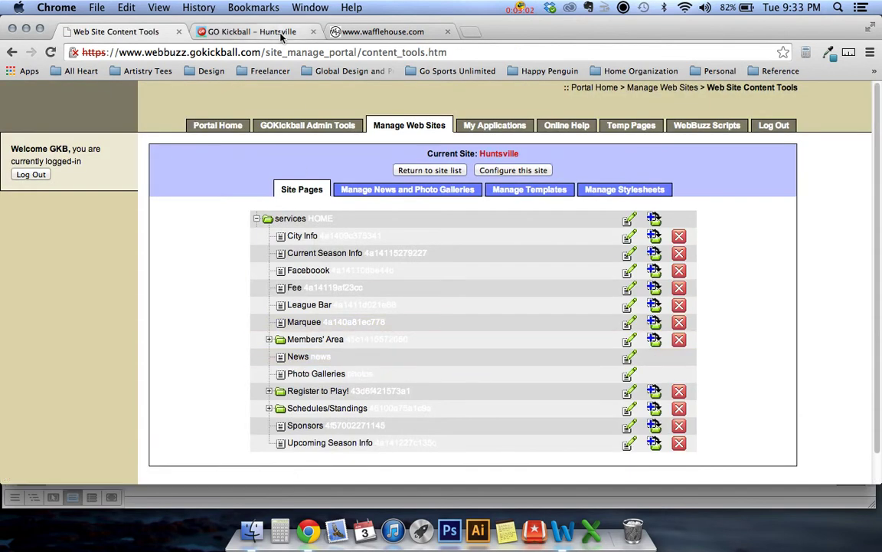
Reload the live GO Kickball Huntsville page and follow the footer's Waffle House logo link.
click(253, 31)
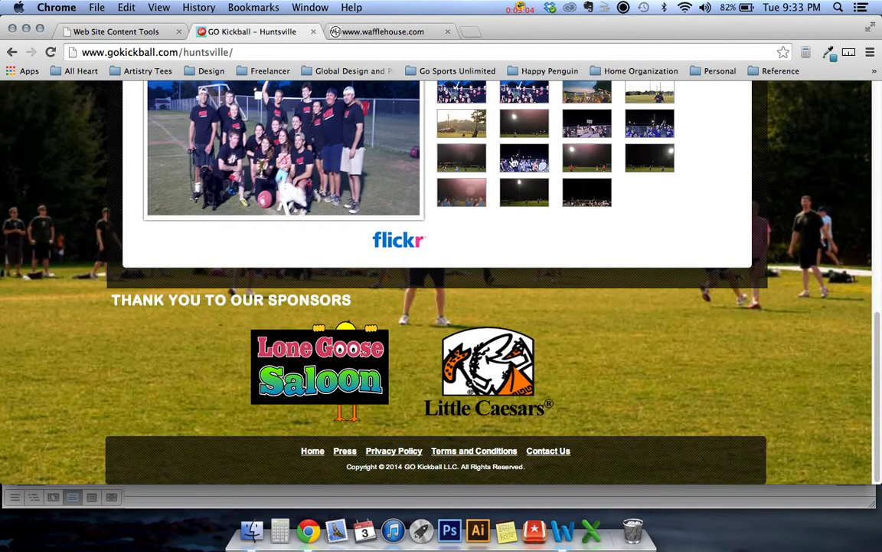
click(51, 53)
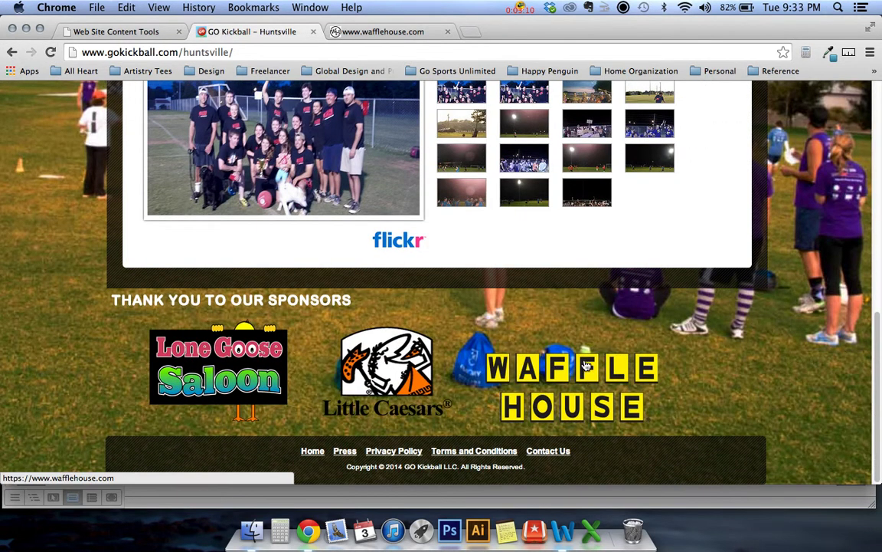
click(586, 369)
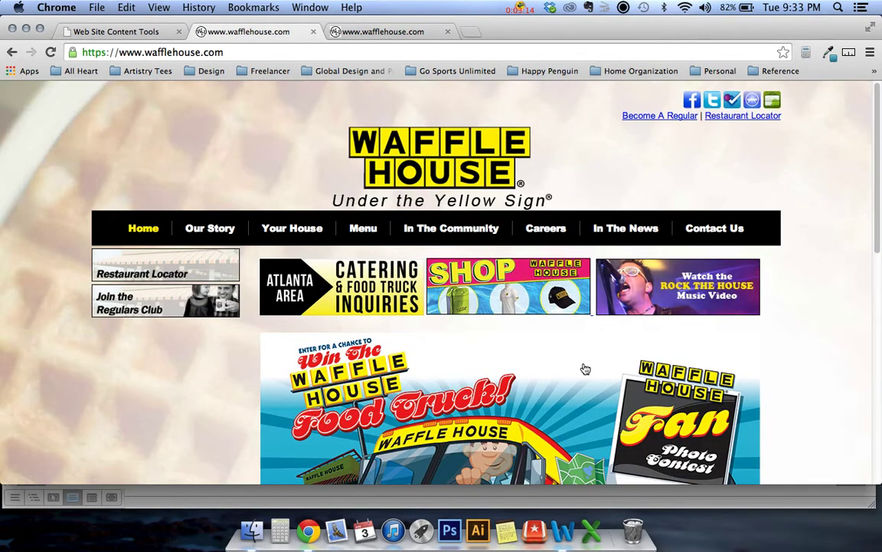
Return to the CMS site pages list and reopen the Sponsors page for editing.
click(98, 33)
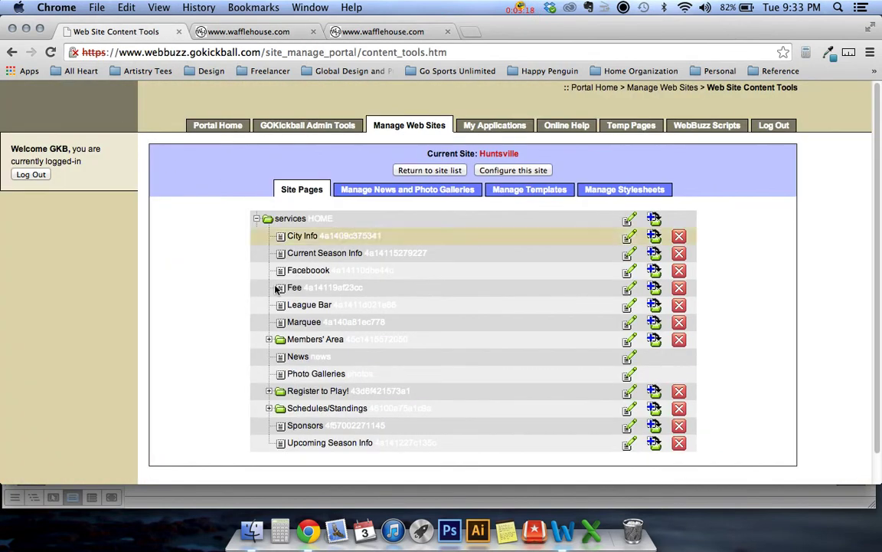
click(627, 432)
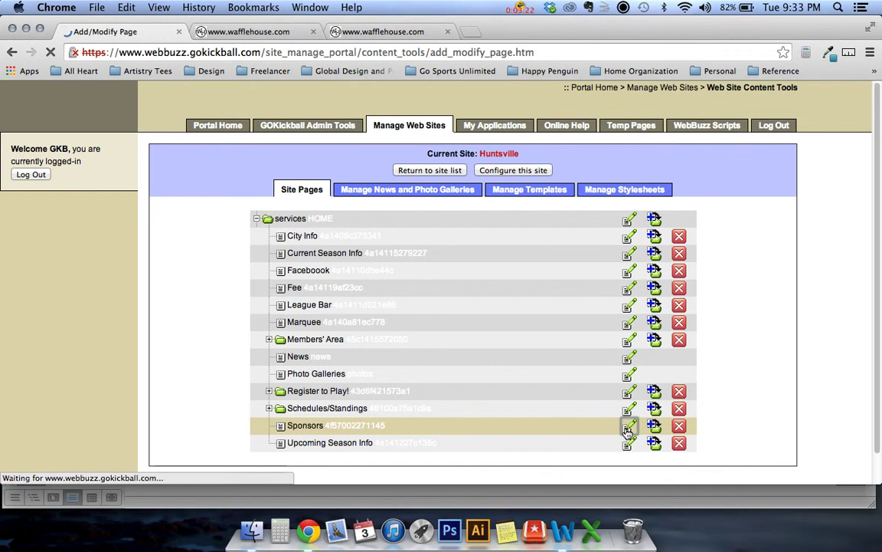